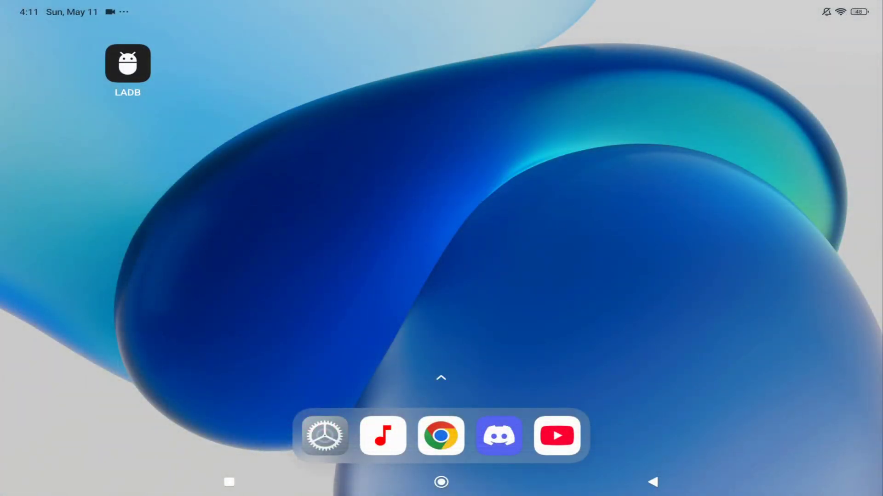
# Switch on Wireless debugging under Additional settings > Developer options.
pyautogui.moveTo(128, 63); pyautogui.dragTo(128, 62)
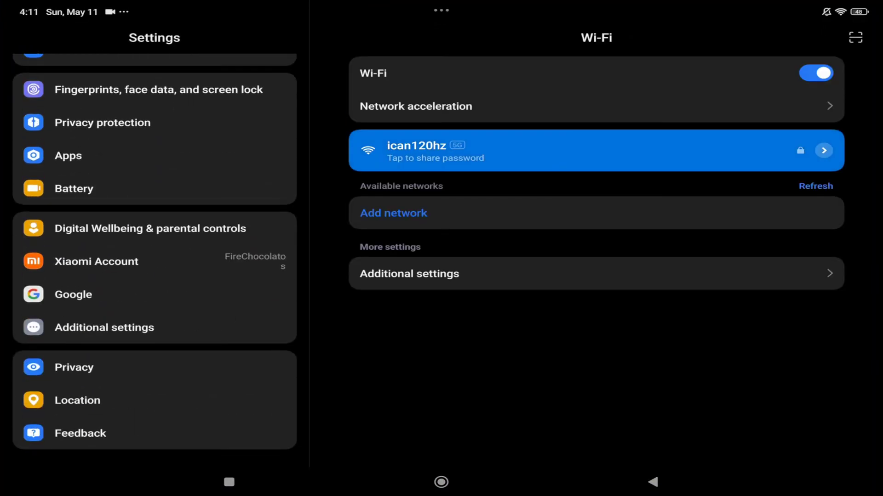
pyautogui.click(104, 327)
pyautogui.scroll(-10, 596, 276)
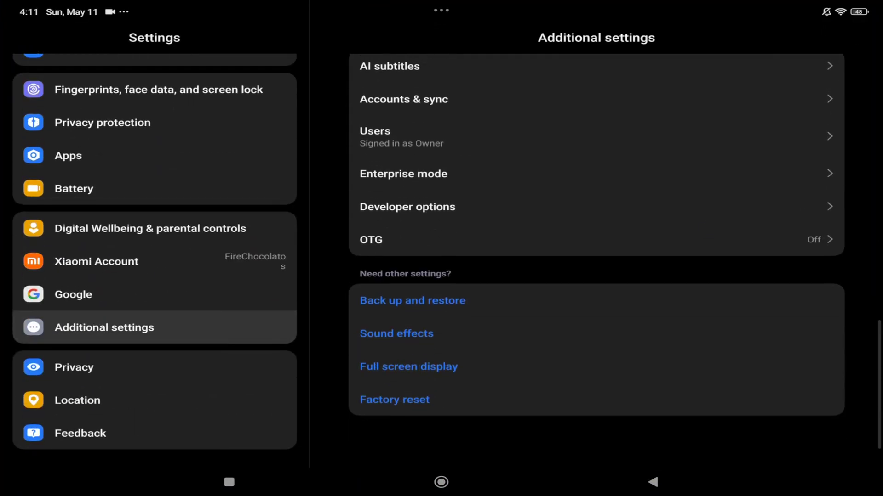
pyautogui.click(799, 207)
pyautogui.scroll(-5, 682, 274)
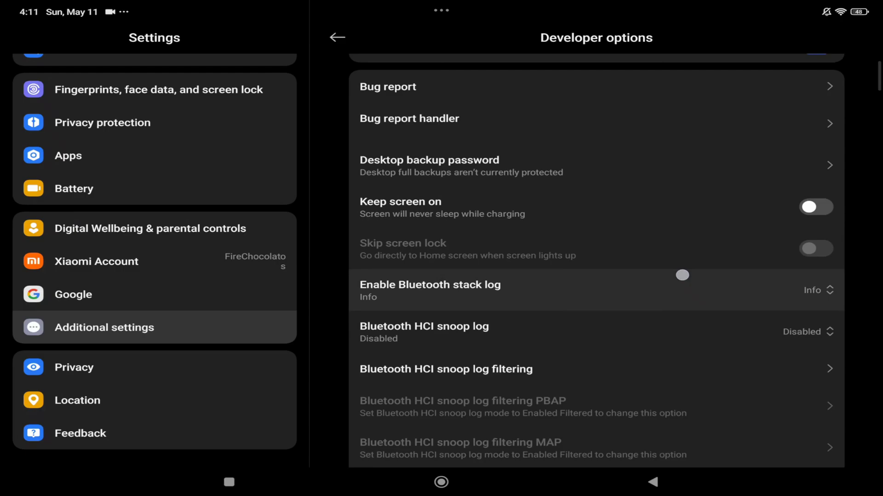
pyautogui.scroll(-5, 667, 293)
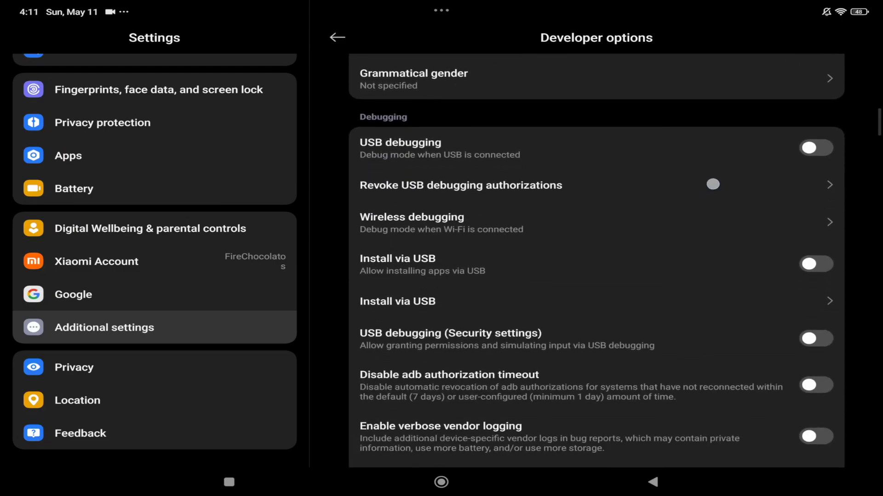
pyautogui.click(787, 222)
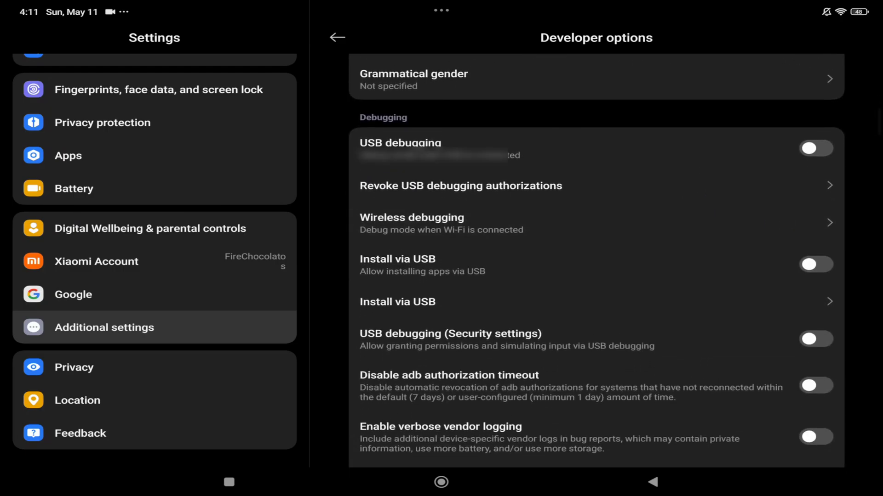
pyautogui.click(816, 77)
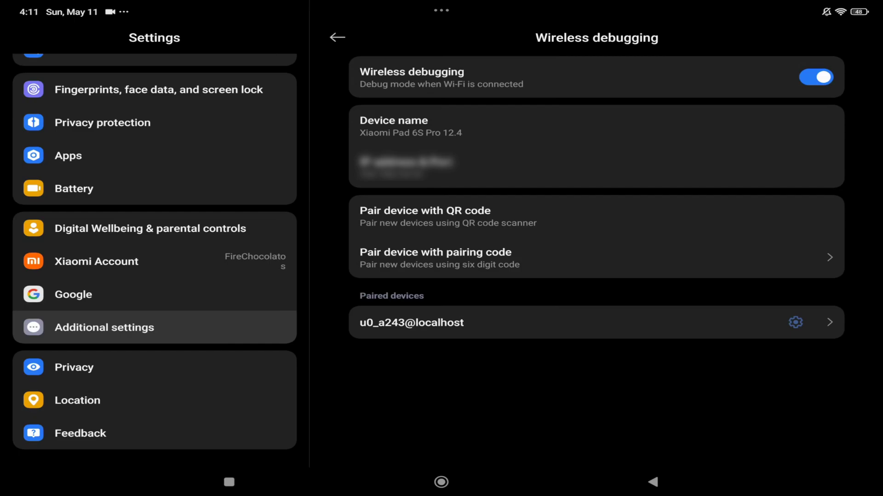
# Launch LADB as a floating window beside Settings and generate a new pairing code and port.
pyautogui.click(441, 483)
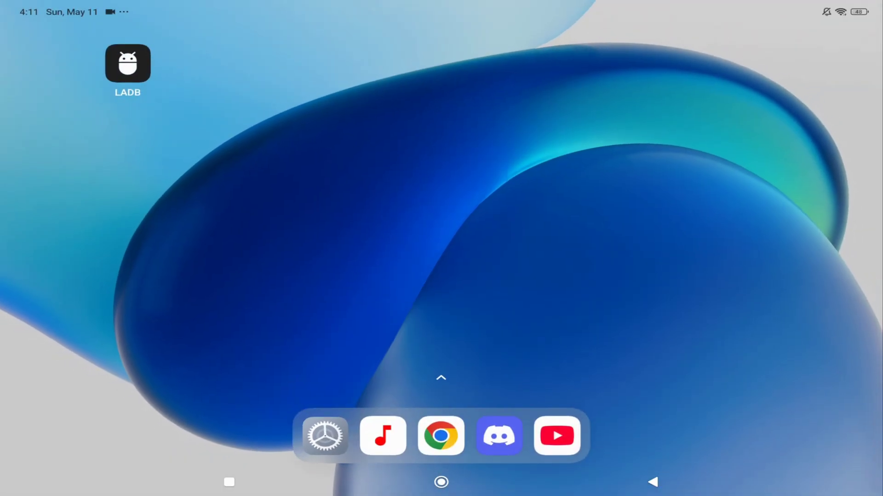
pyautogui.click(128, 63)
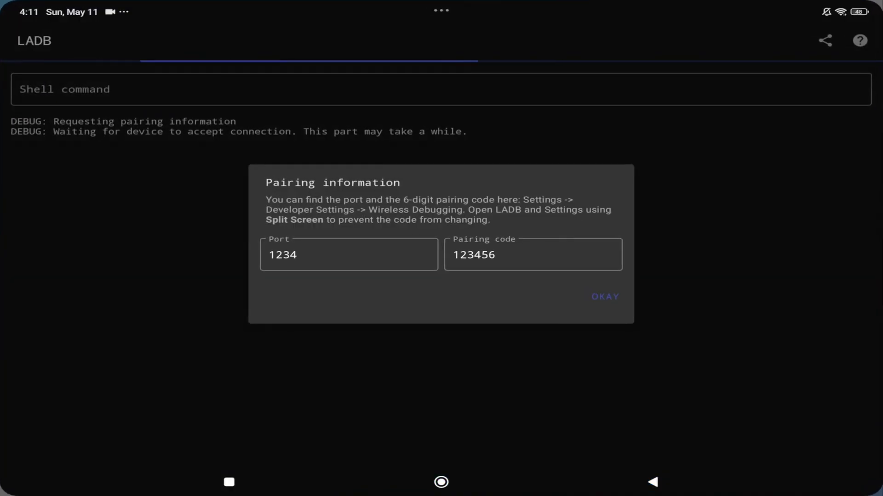
pyautogui.click(479, 27)
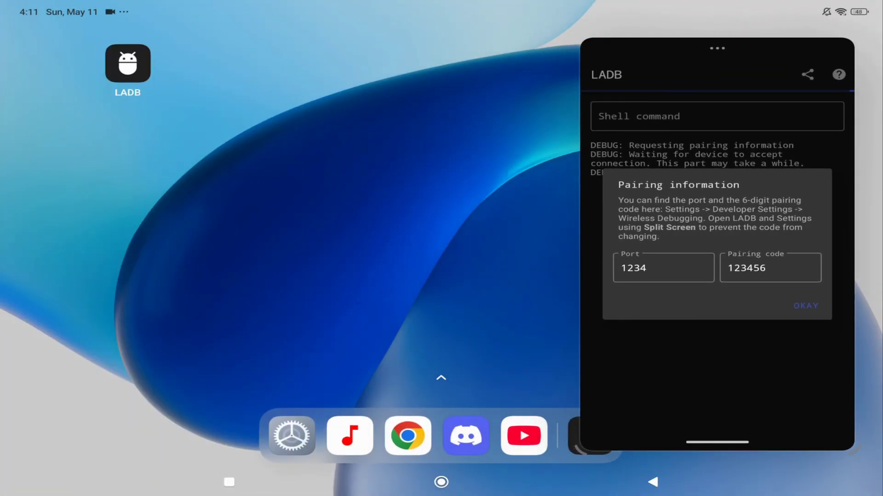
pyautogui.click(292, 436)
pyautogui.moveTo(722, 48); pyautogui.dragTo(184, 32)
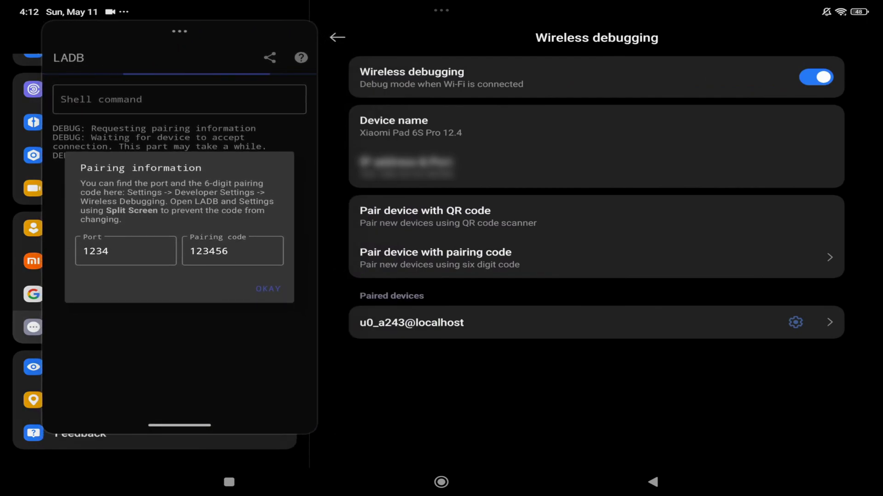
pyautogui.click(801, 264)
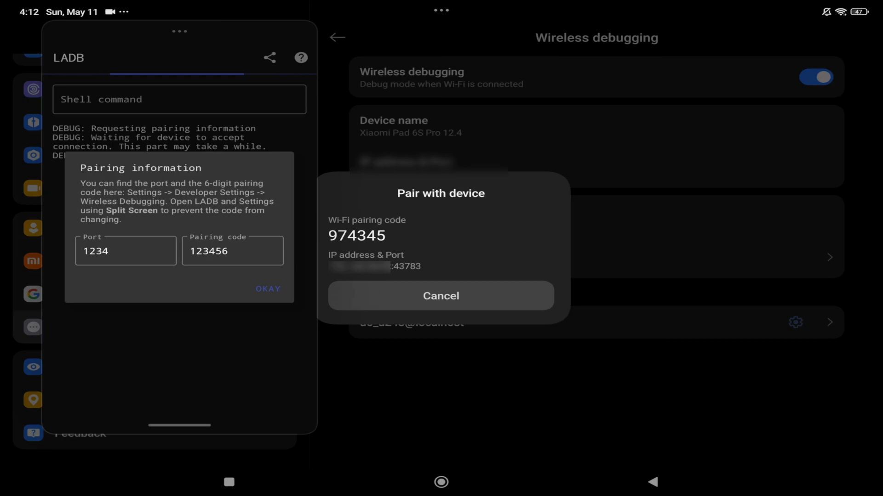
pyautogui.click(229, 251)
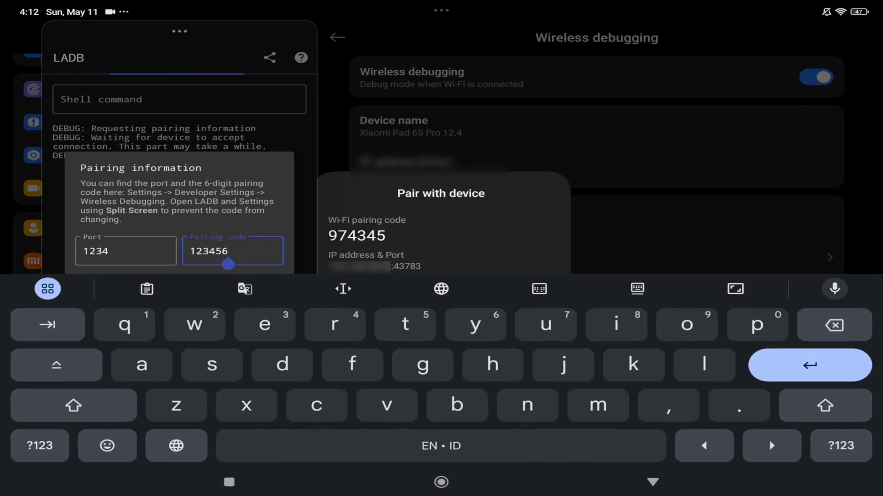
pyautogui.press('BackSpace')
pyautogui.click(40, 445)
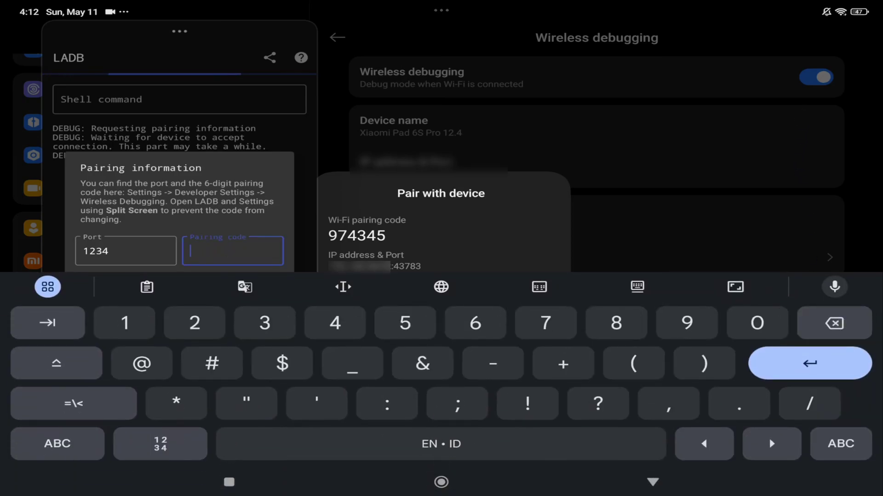
pyautogui.write('974345')
pyautogui.click(126, 252)
pyautogui.press('BackSpace')
pyautogui.press('BackSpace')
pyautogui.press('BackSpace')
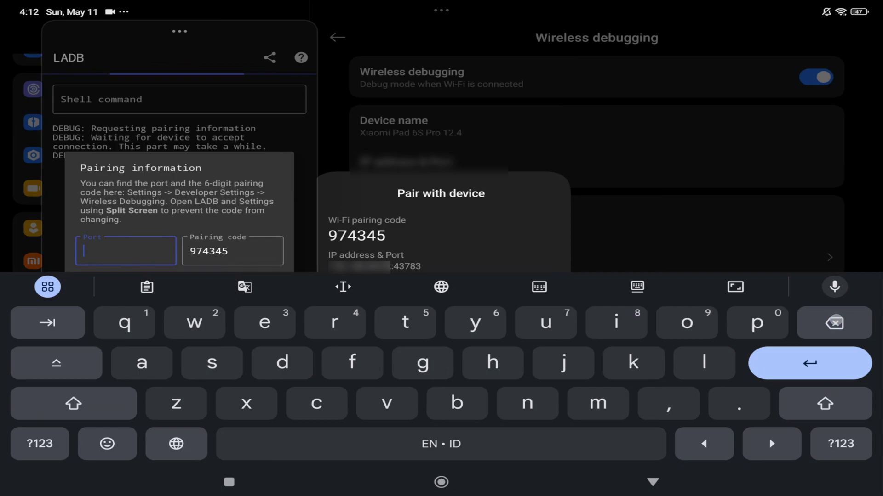
pyautogui.click(40, 444)
pyautogui.write('43783')
pyautogui.press('BackSpace')
pyautogui.press('BackSpace')
pyautogui.press('BackSpace')
pyautogui.click(39, 444)
pyautogui.write('43783')
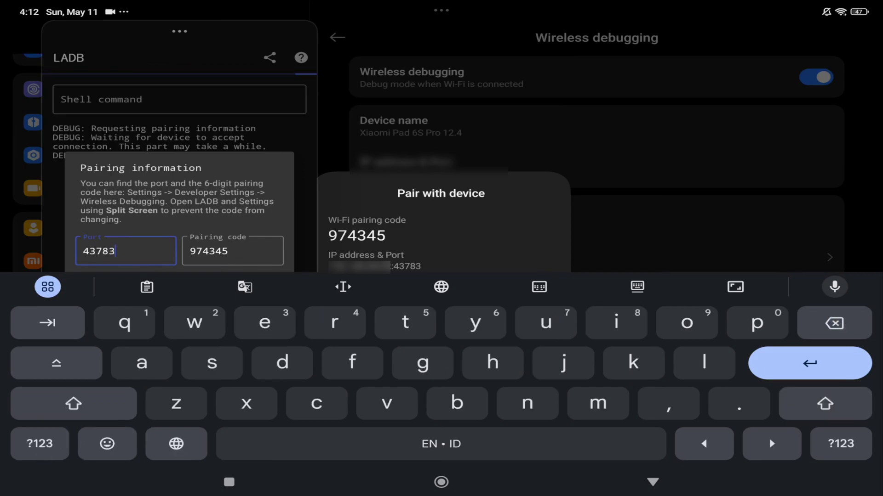
pyautogui.click(653, 482)
pyautogui.click(267, 287)
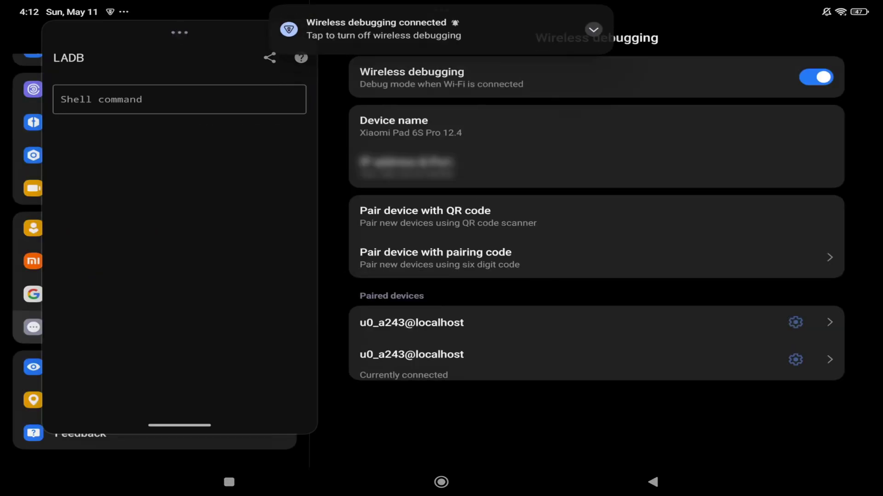
# Maximise LADB to full screen from the floating window's handle menu.
pyautogui.click(179, 32)
pyautogui.click(105, 43)
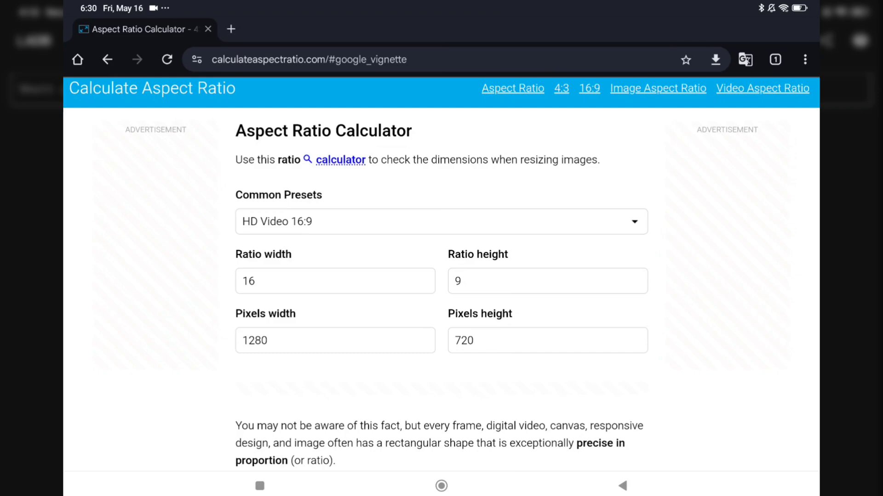
# Choose the Classic Film 3:2 preset and set pixel height to 1080, giving 1620×1080.
pyautogui.click(442, 222)
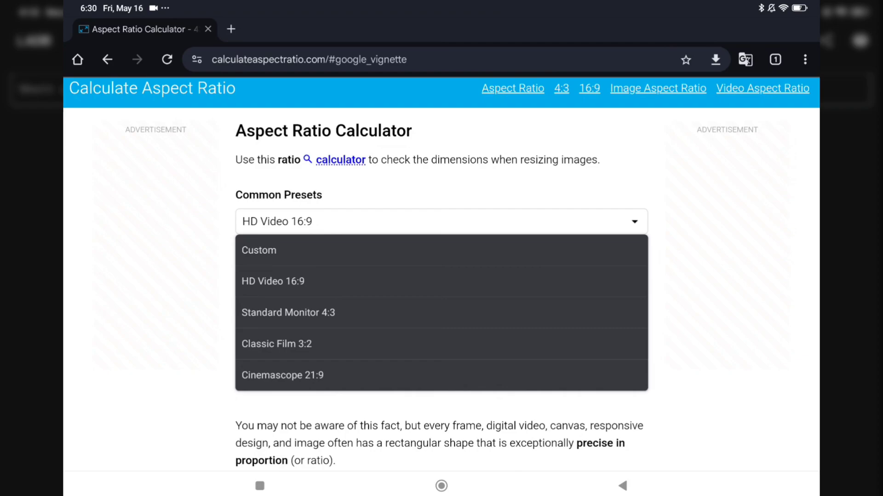
pyautogui.click(277, 343)
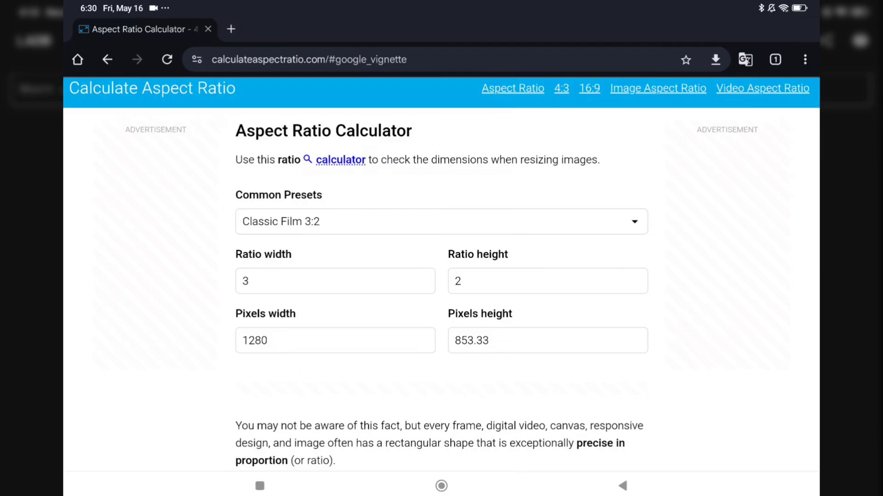
pyautogui.click(487, 340)
pyautogui.press('BackSpace')
pyautogui.press('BackSpace')
pyautogui.press('BackSpace')
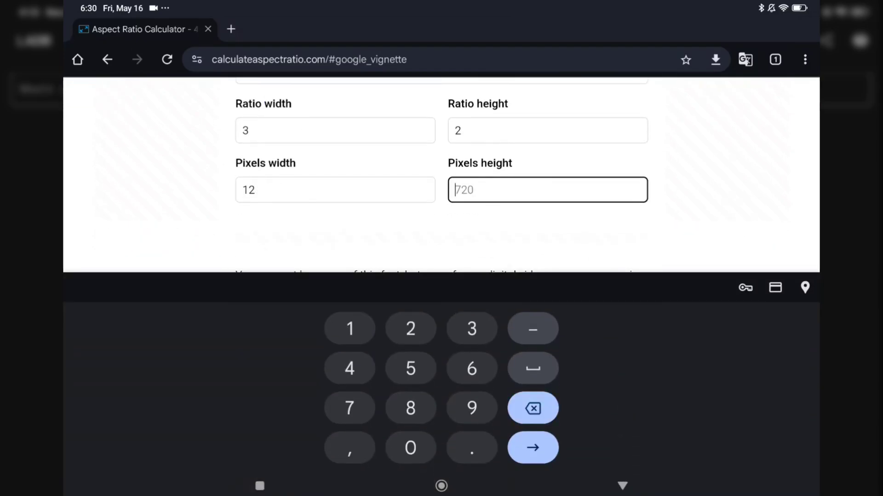
pyautogui.write('1080')
pyautogui.press('Return')
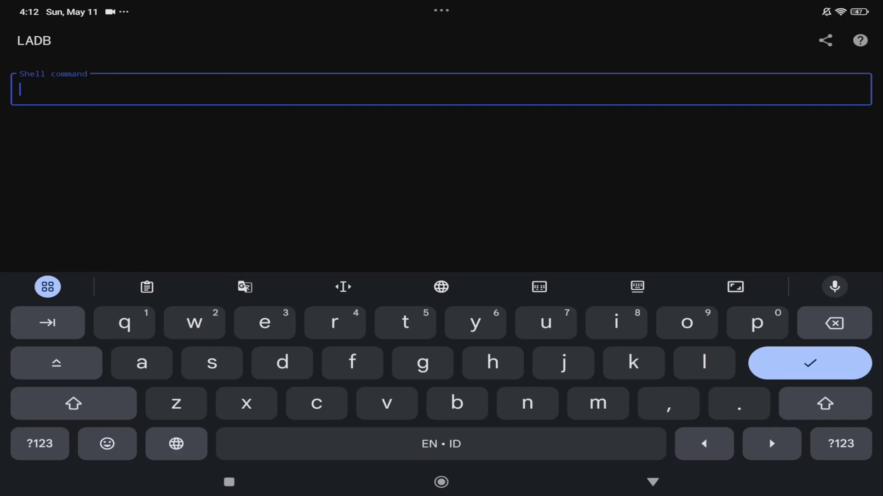
pyautogui.write('wm den')
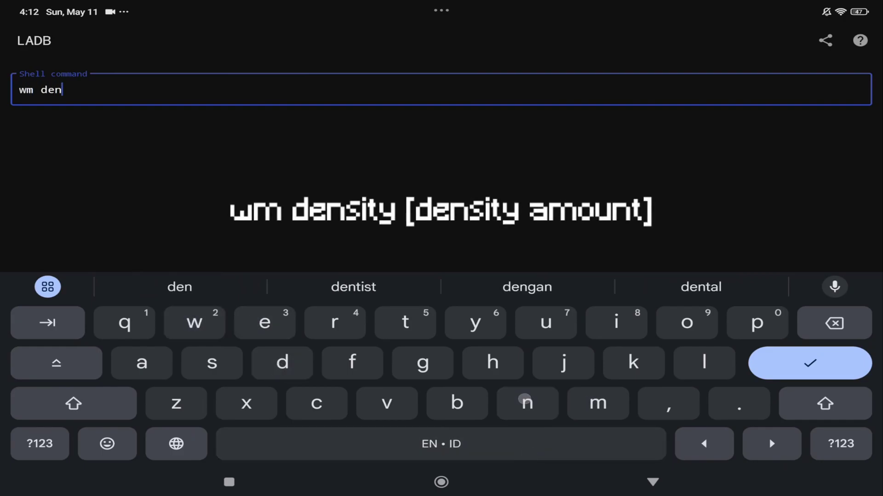
pyautogui.write('sity')
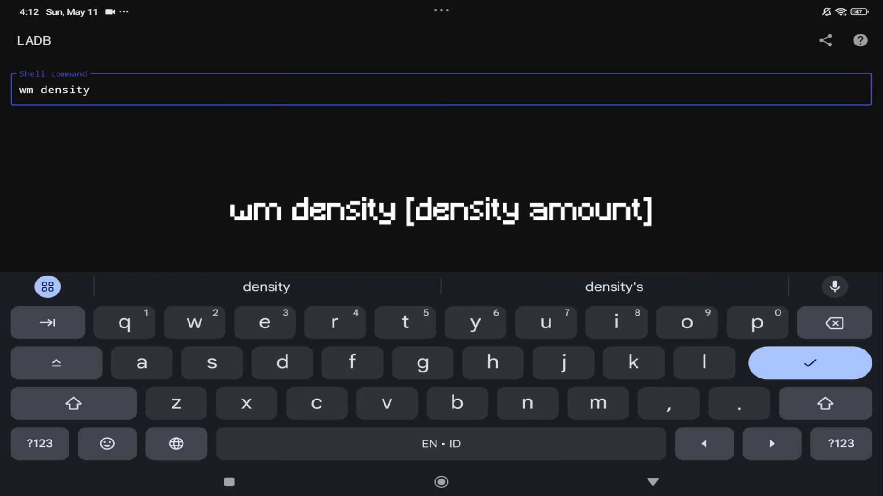
# Run 'wm density 200' and then 'wm size 1080x1620' in the LADB shell.
pyautogui.click(40, 443)
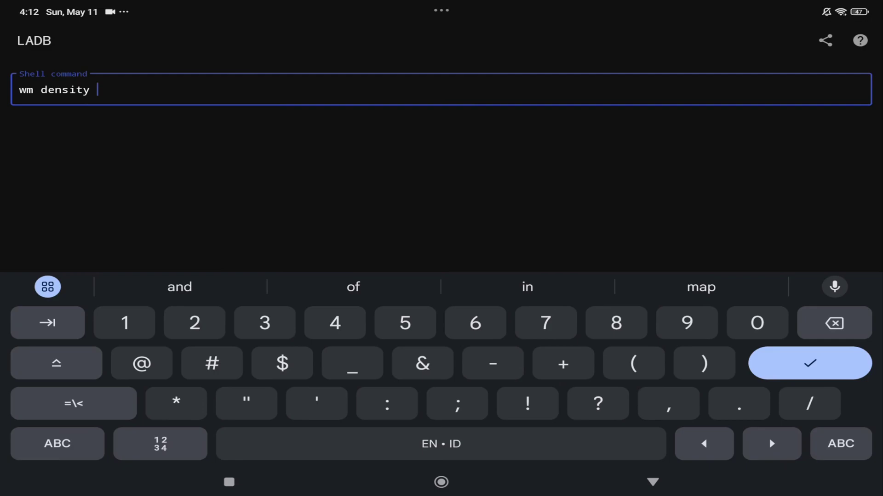
pyautogui.write('200')
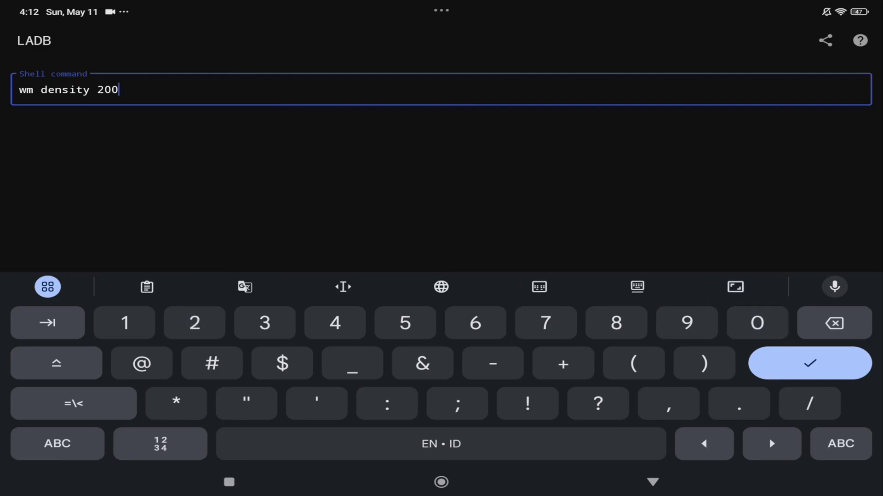
pyautogui.click(822, 363)
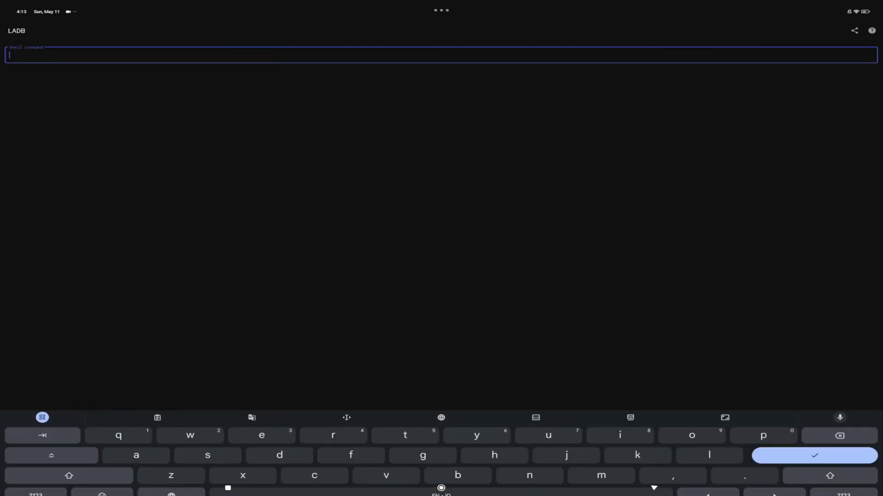
pyautogui.write('wm size')
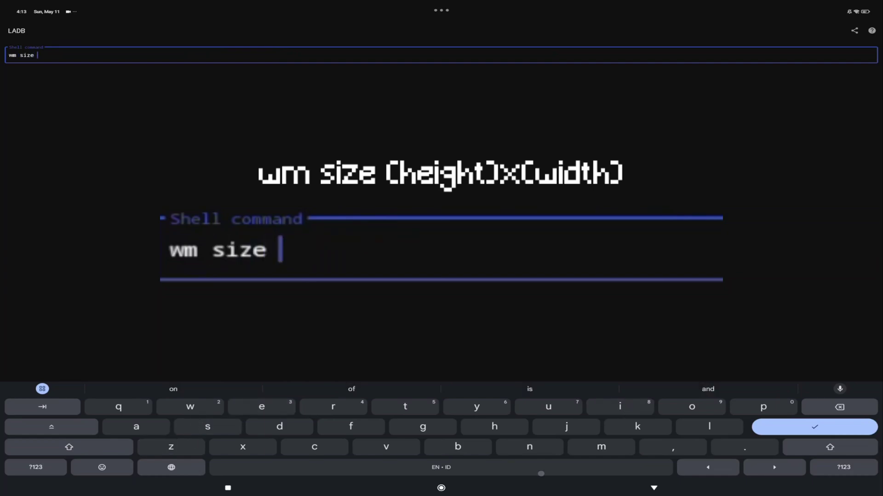
pyautogui.click(36, 467)
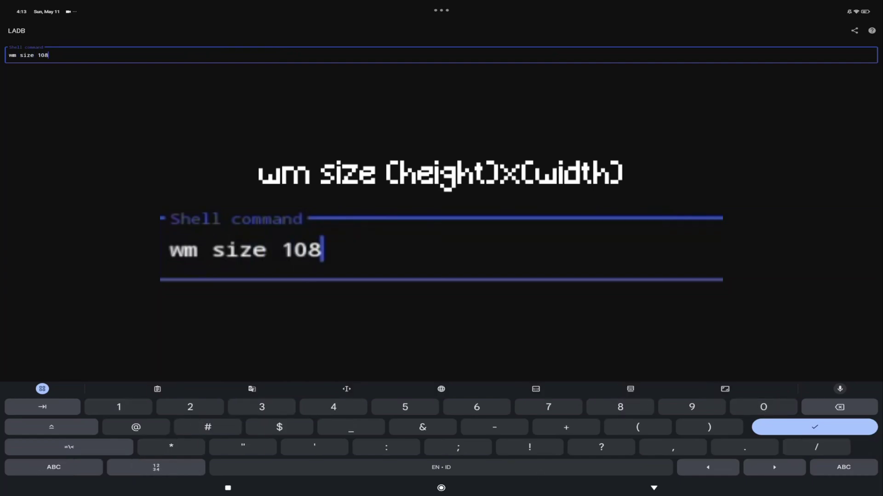
pyautogui.write('0x')
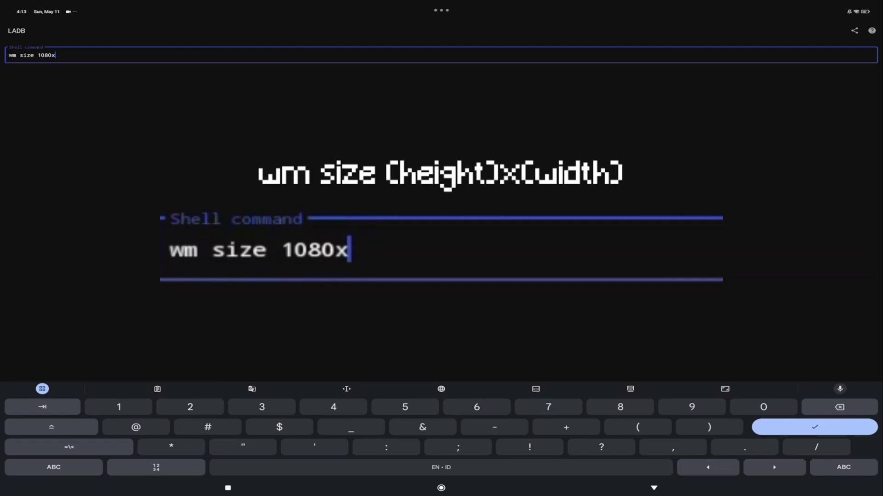
pyautogui.write('1620')
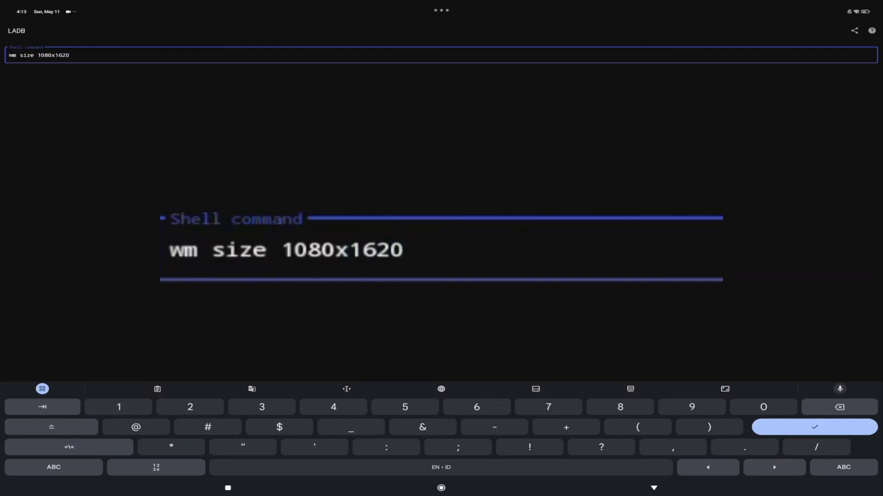
pyautogui.press('Return')
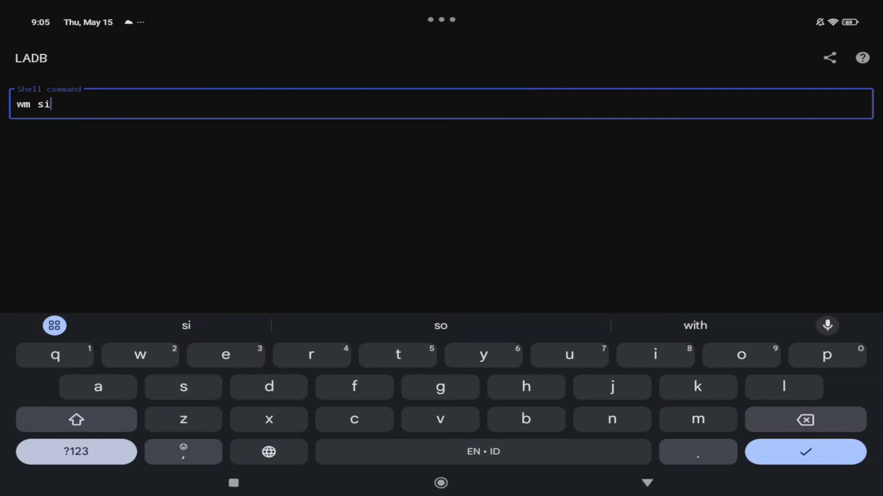
pyautogui.write('reset')
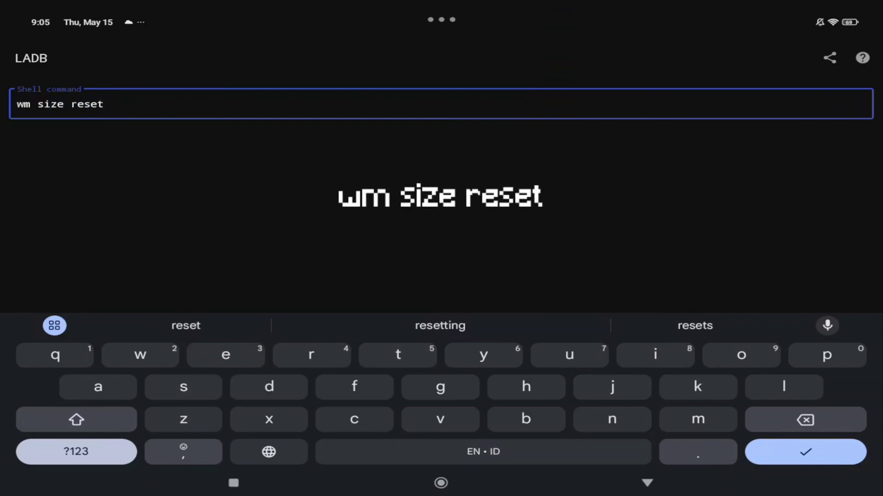
# Run 'wm size reset' and then 'wm density reset' in the LADB shell.
pyautogui.press('Return')
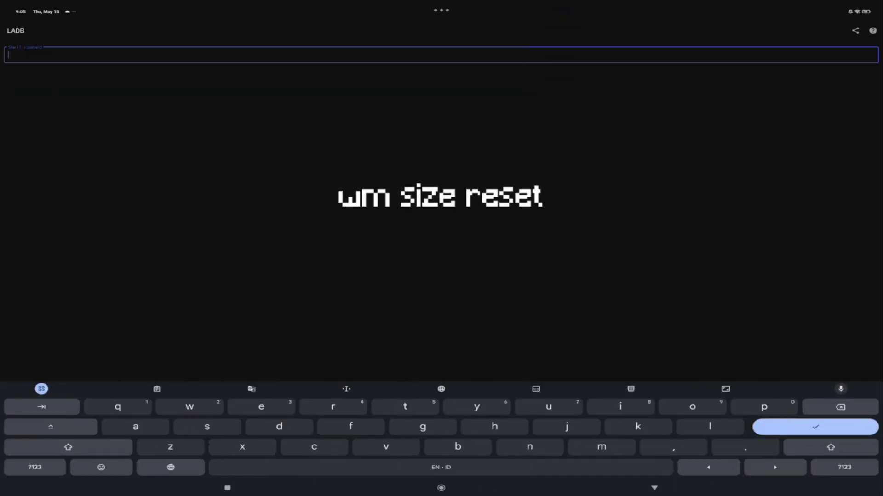
pyautogui.write('density reset')
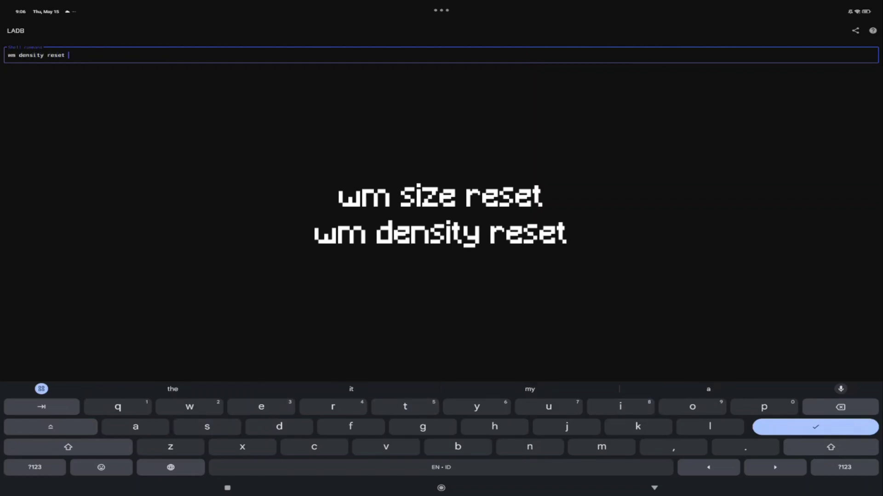
pyautogui.press('Return')
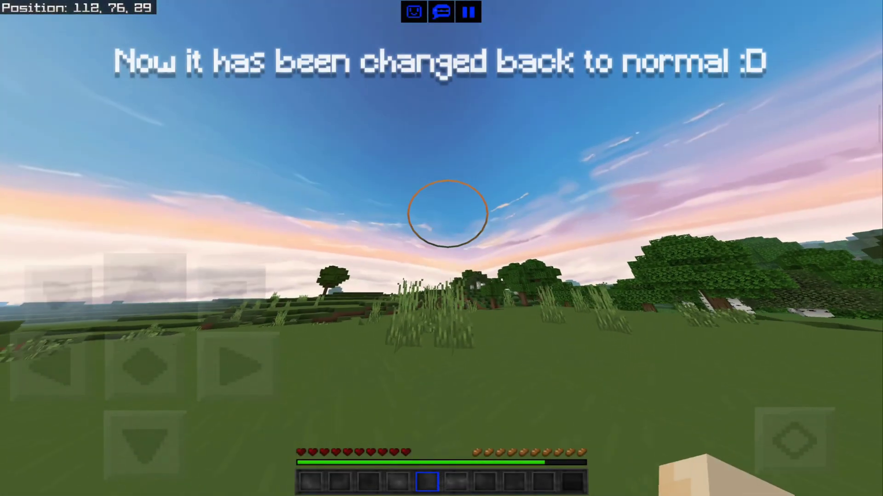
# Turn the camera and walk in Minecraft to check the touch circle's size.
pyautogui.moveTo(447, 213)
pyautogui.mouseDown()
pyautogui.moveTo(434, 227)
pyautogui.moveTo(418, 207)
pyautogui.moveTo(379, 276)
pyautogui.moveTo(393, 214)
pyautogui.moveTo(478, 222)
pyautogui.moveTo(394, 203)
pyautogui.moveTo(489, 148)
pyautogui.moveTo(429, 213)
pyautogui.moveTo(493, 203)
pyautogui.moveTo(430, 239)
pyautogui.moveTo(462, 219)
pyautogui.moveTo(429, 221)
pyautogui.moveTo(441, 199)
pyautogui.moveTo(410, 207)
pyautogui.moveTo(414, 214)
pyautogui.mouseUp()
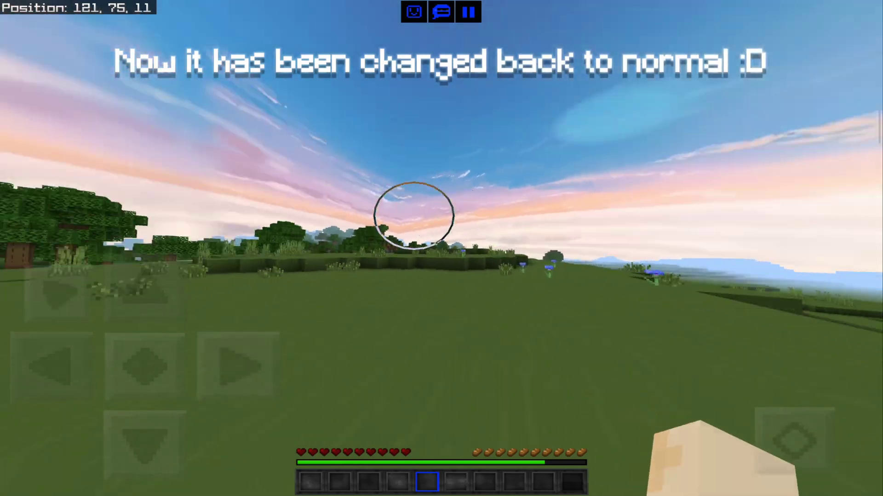